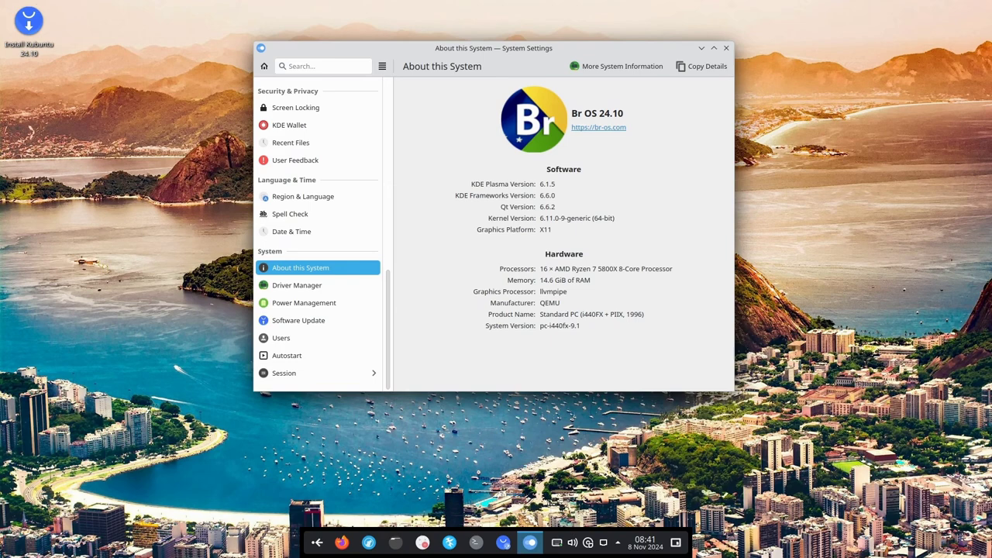
- Close the system information window and open the home folder in Dolphin with its application menu
{"action": "left_click", "coordinate": [726, 48]}
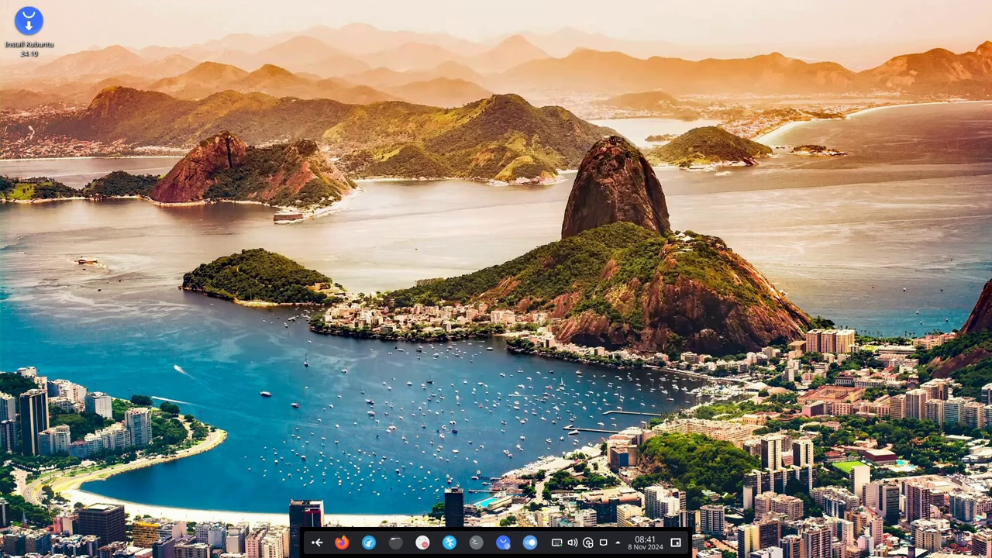
{"action": "left_click", "coordinate": [395, 543]}
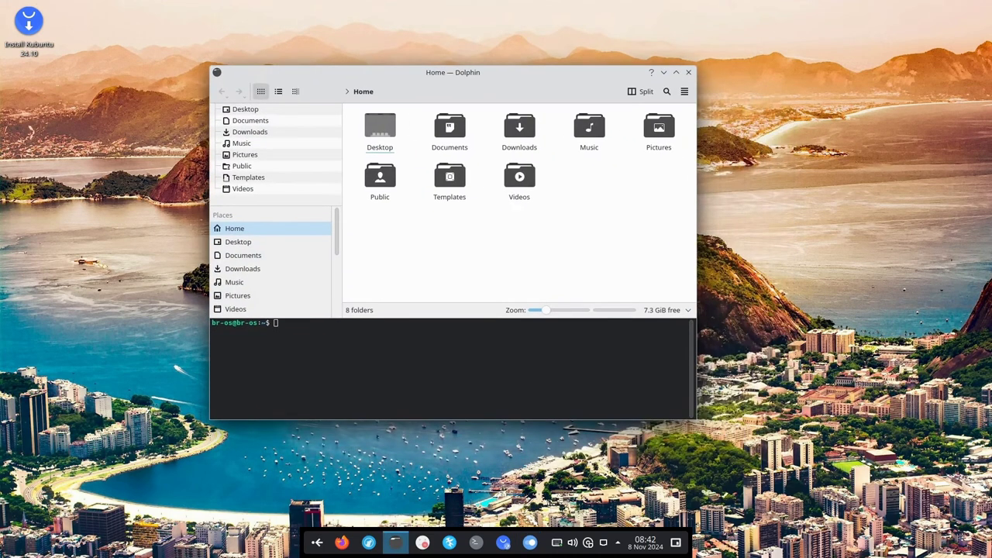
{"action": "left_click", "coordinate": [684, 91]}
{"action": "mouse_move", "coordinate": [720, 308]}
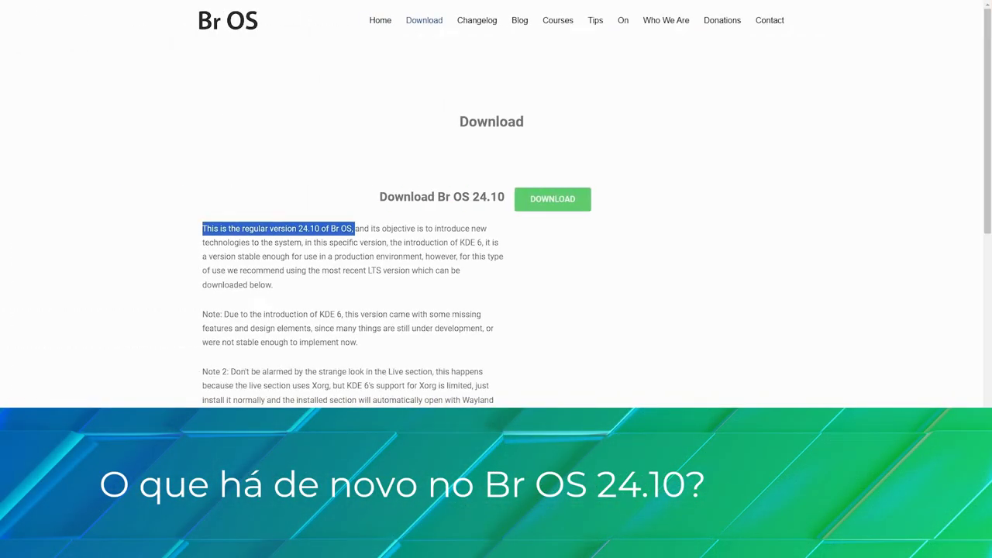
- Read through the Br OS download page, covering the notes and checksums for versions 24.10, 24.04 LTS and DE 12.5
{"action": "scroll", "coordinate": [496, 201], "scroll_direction": "down", "scroll_amount": 2}
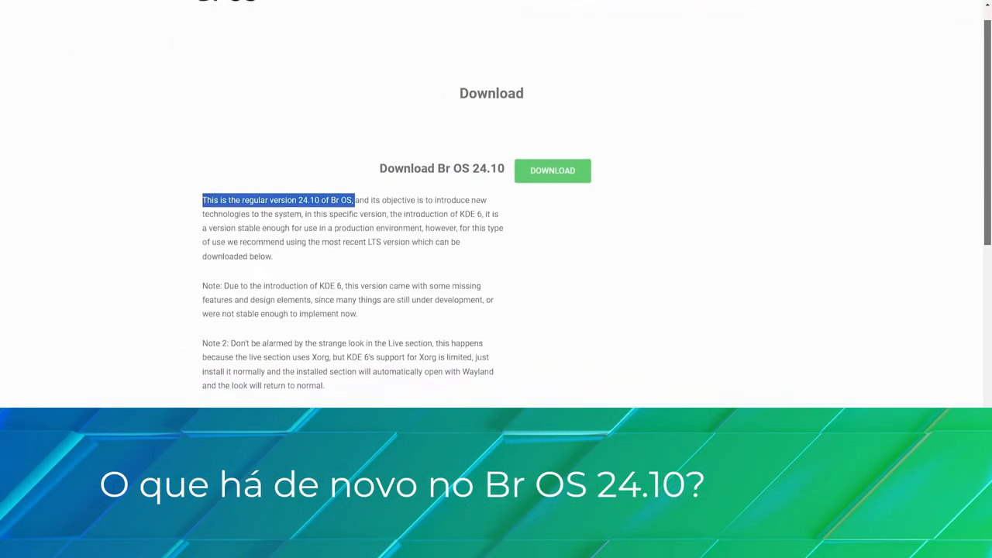
{"action": "scroll", "coordinate": [496, 201], "scroll_direction": "down", "scroll_amount": 2}
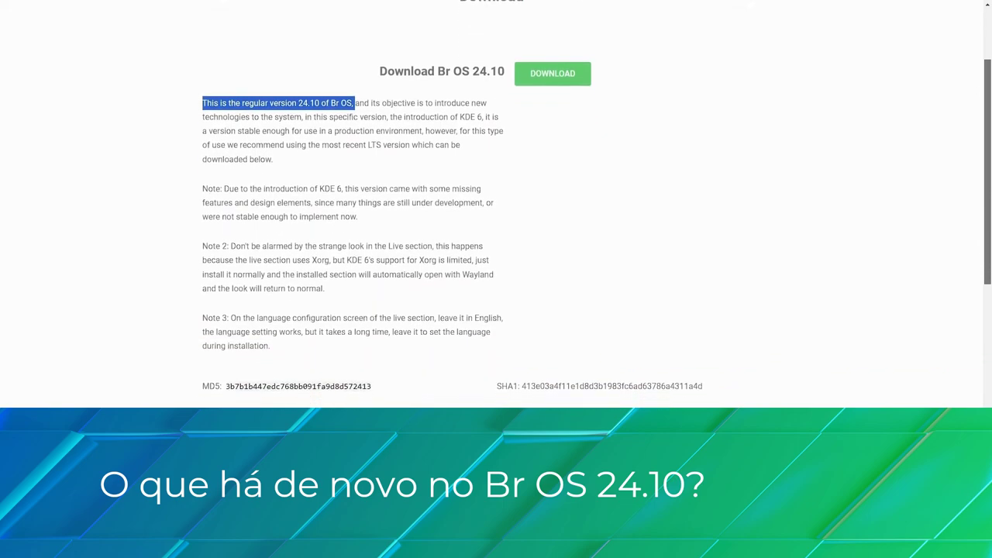
{"action": "scroll", "coordinate": [496, 279], "scroll_direction": "down", "scroll_amount": 3}
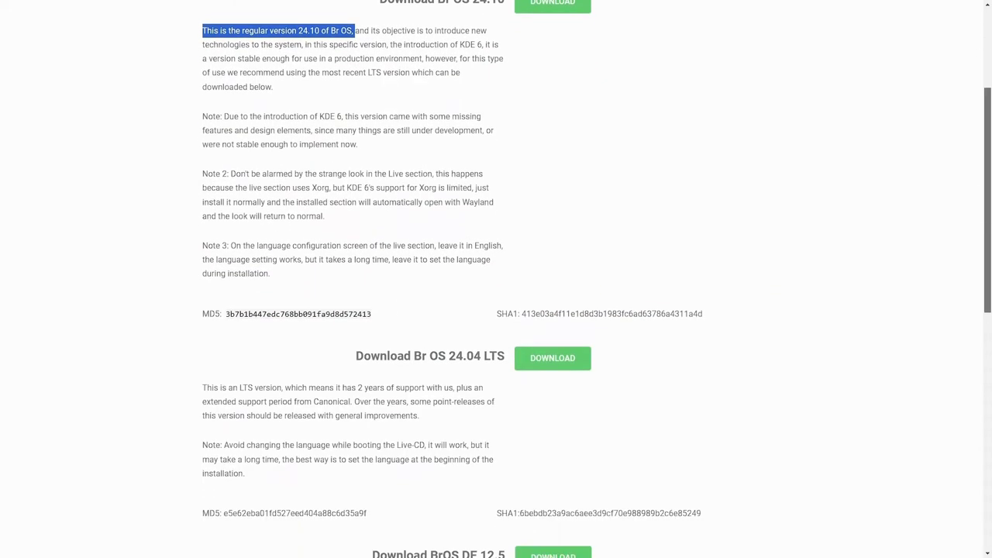
{"action": "scroll", "coordinate": [496, 279], "scroll_direction": "down", "scroll_amount": 4}
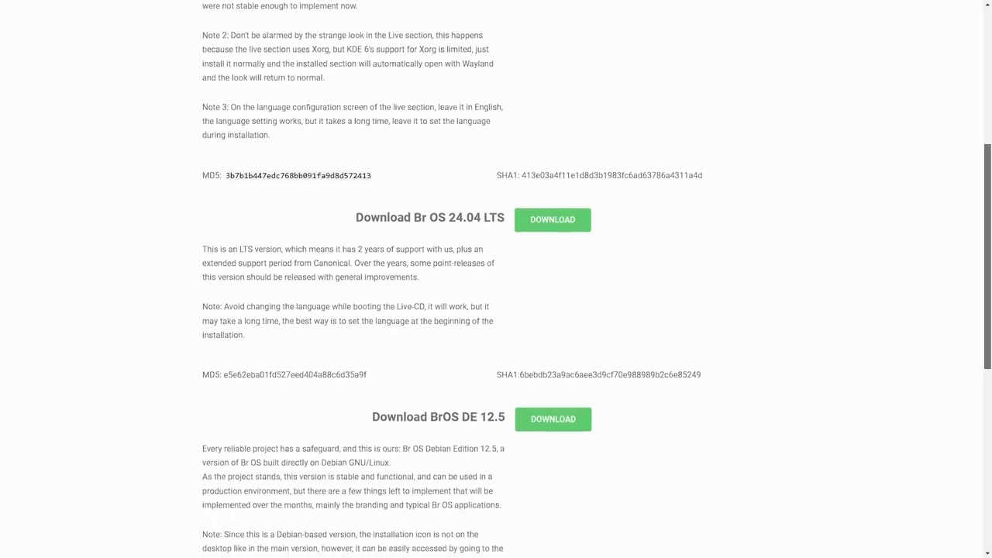
{"action": "scroll", "coordinate": [496, 279], "scroll_direction": "down", "scroll_amount": 4}
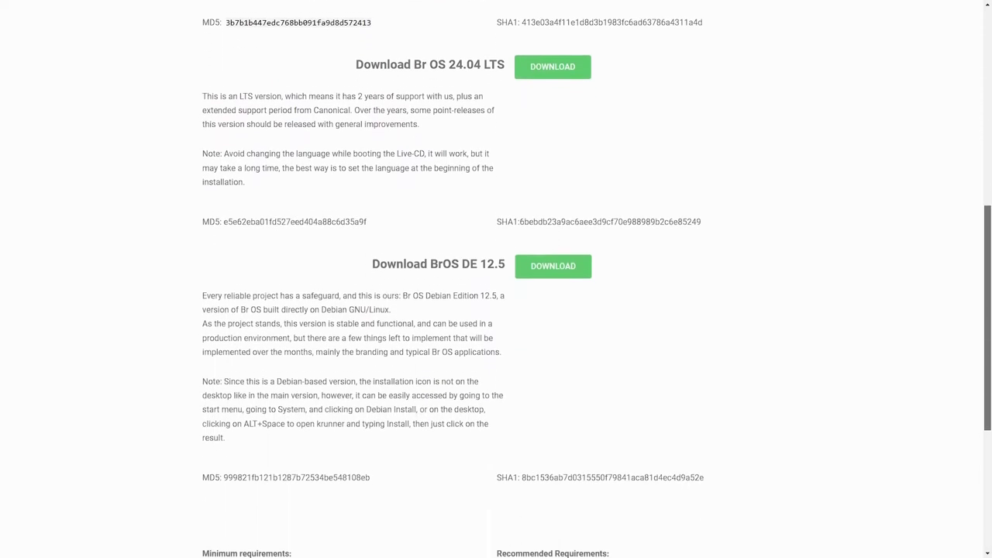
{"action": "scroll", "coordinate": [496, 279], "scroll_direction": "down", "scroll_amount": 1}
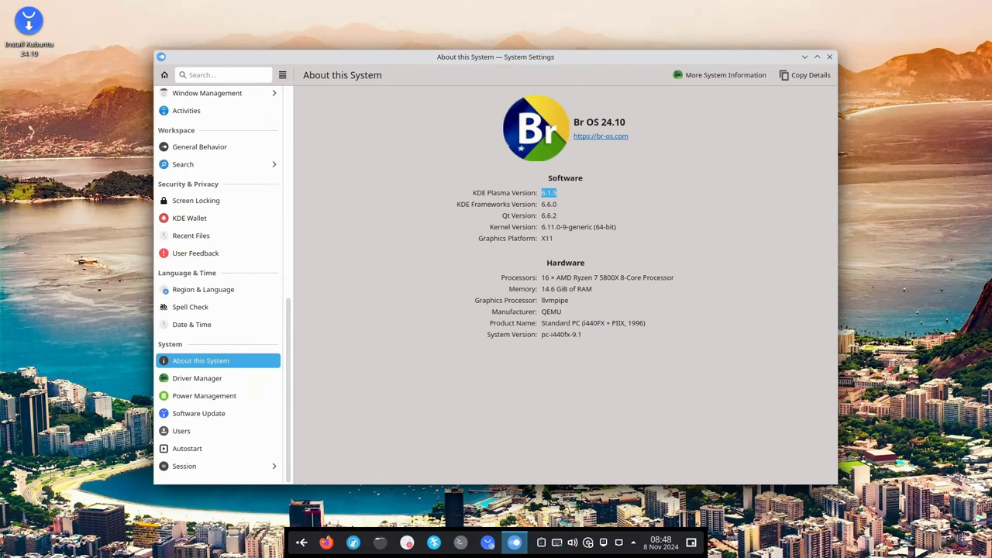
- Open the Dolphin file manager, placing its window clear of the software version details, and launch the Konsole terminal
{"action": "left_click", "coordinate": [380, 543]}
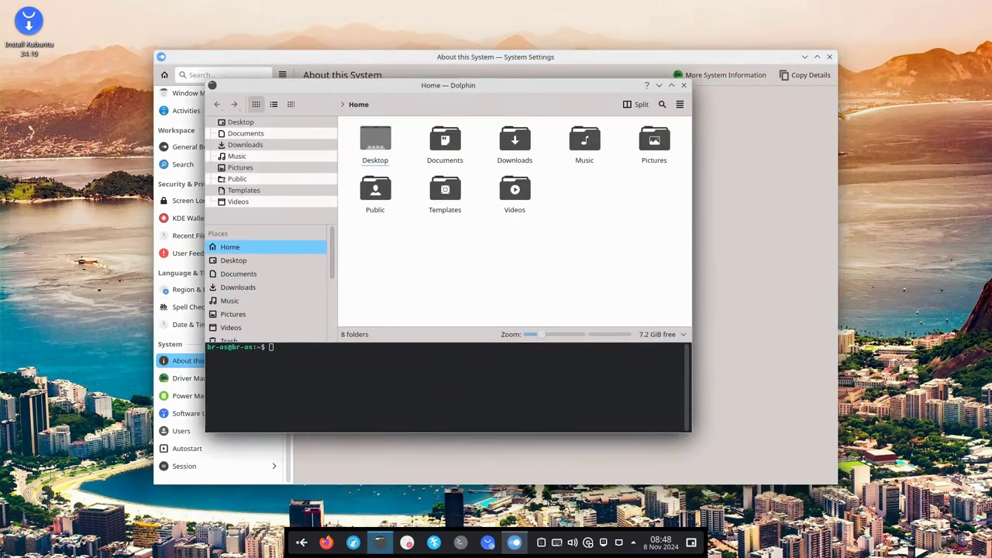
{"action": "left_click_drag", "start_coordinate": [211, 84], "coordinate": [29, 49]}
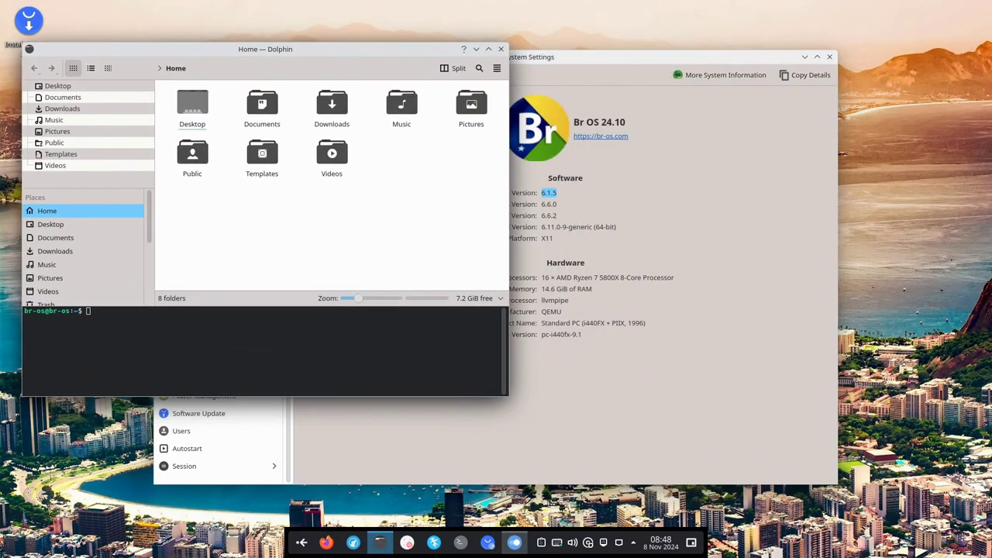
{"action": "left_click", "coordinate": [460, 543]}
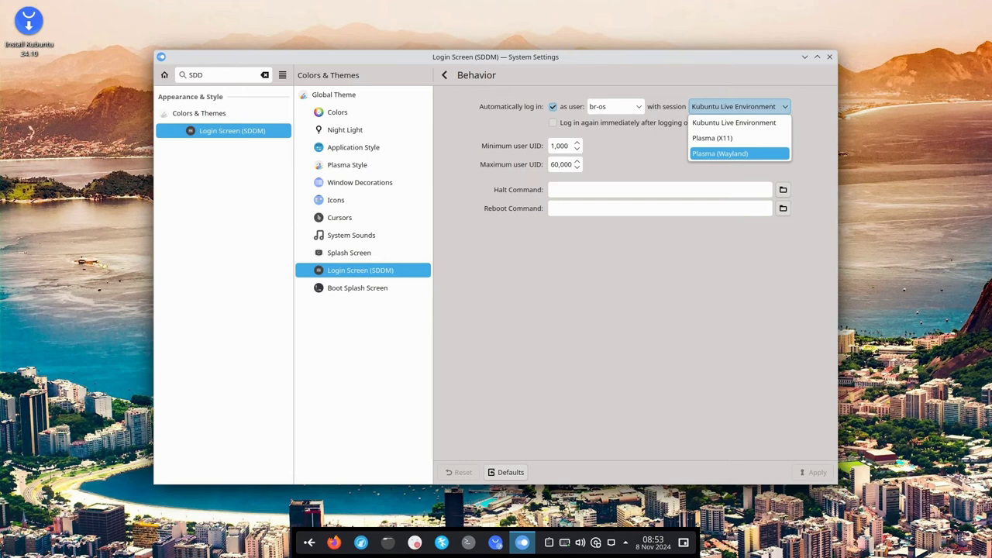
- Look through the automatic login session choices, comparing Plasma (X11) and Plasma (Wayland) in the SDDM behavior settings
{"action": "key", "text": "Up"}
{"action": "key", "text": "Down"}
{"action": "key", "text": "Up"}
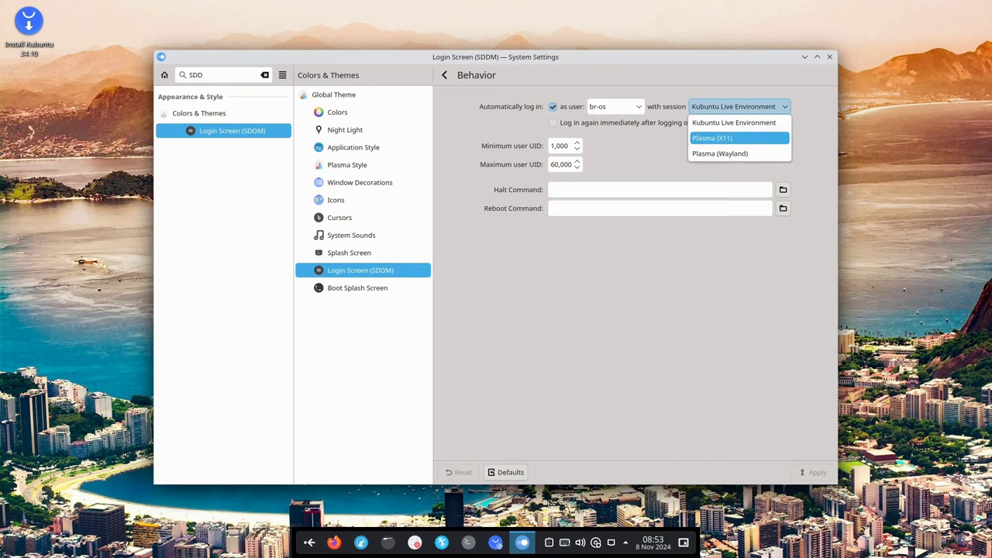
{"action": "key", "text": "Down"}
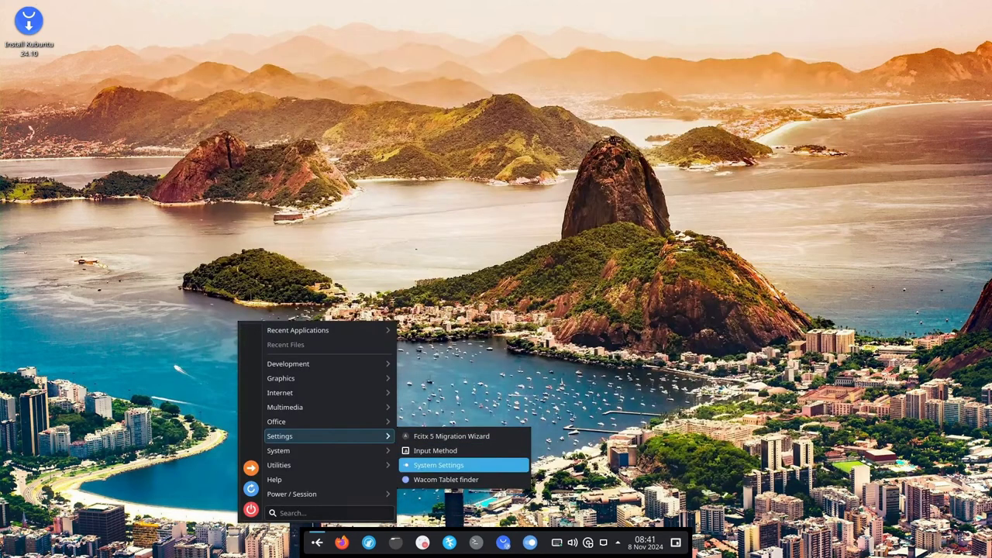
- Open System Settings and display the About this System page
{"action": "left_click", "coordinate": [443, 465]}
{"action": "scroll", "coordinate": [318, 329], "scroll_direction": "down", "scroll_amount": 10}
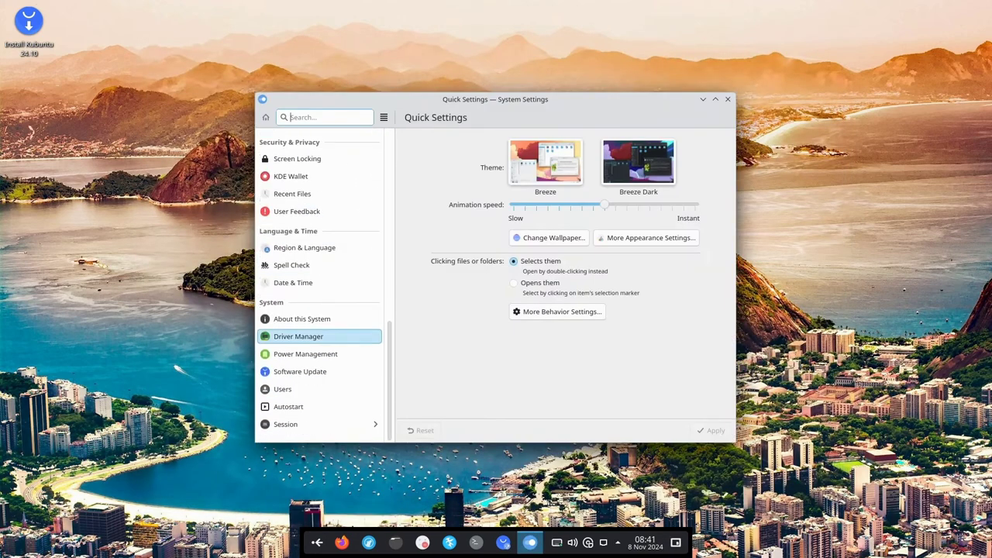
{"action": "left_click", "coordinate": [301, 318]}
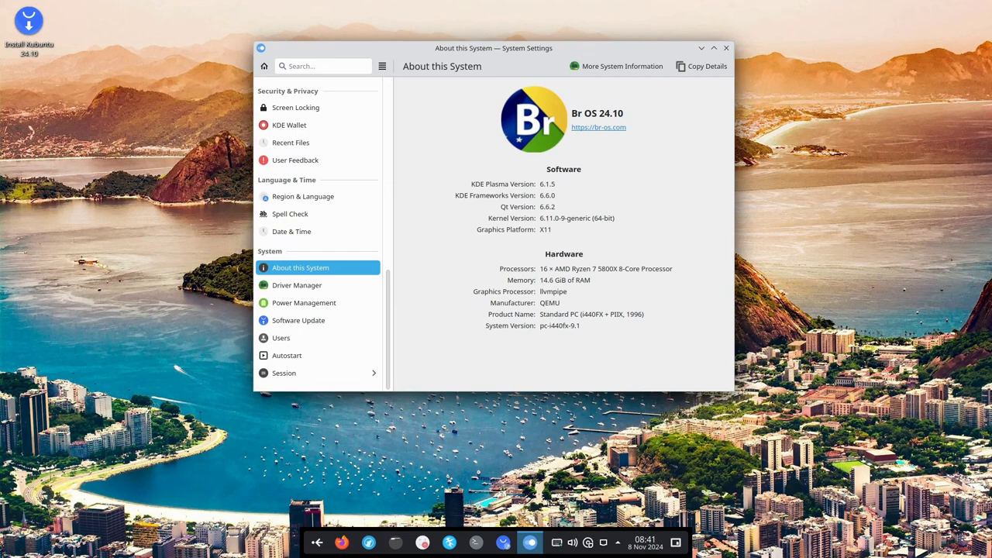
- Close System Settings, view the home folder in the Dolphin file manager, and quit Dolphin
{"action": "left_click", "coordinate": [726, 48]}
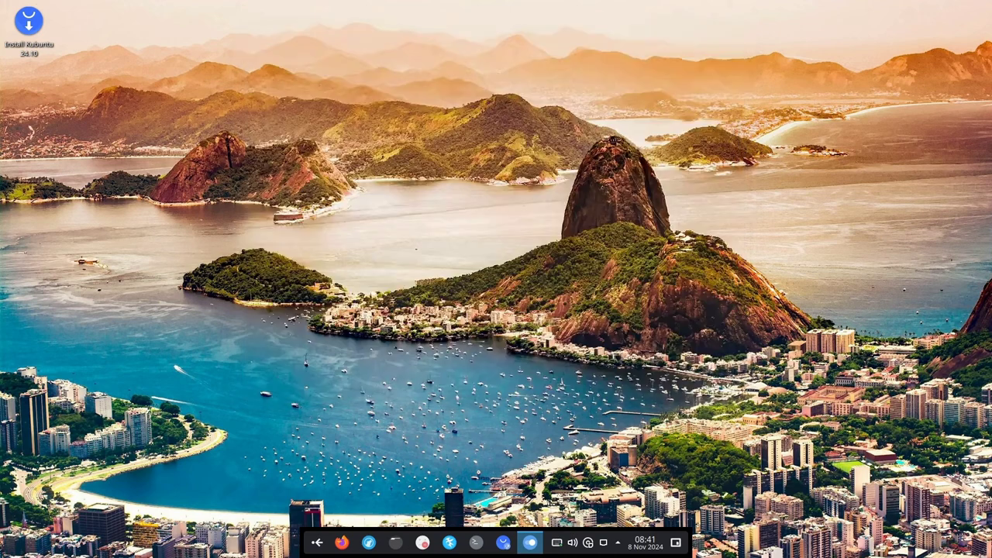
{"action": "left_click", "coordinate": [395, 542]}
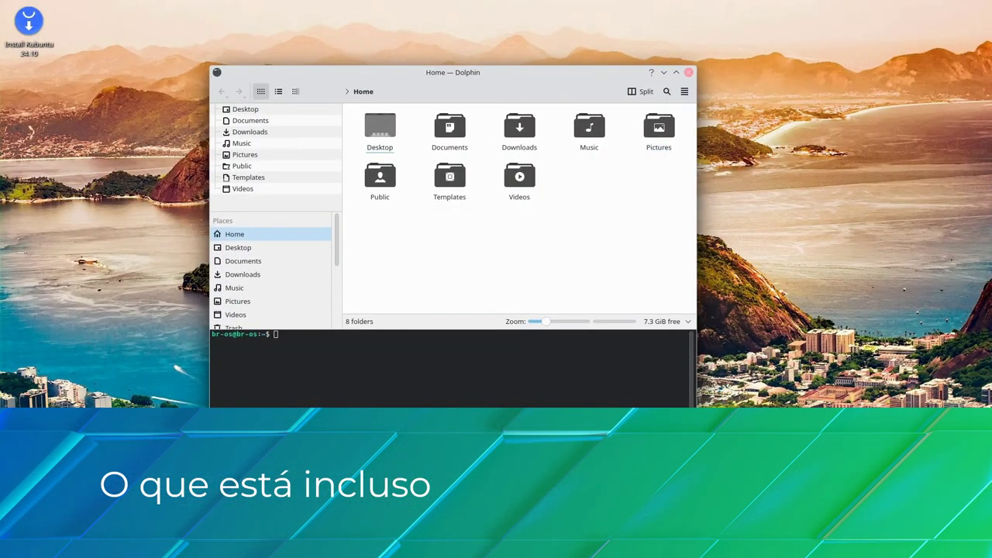
{"action": "key", "text": "ctrl+q"}
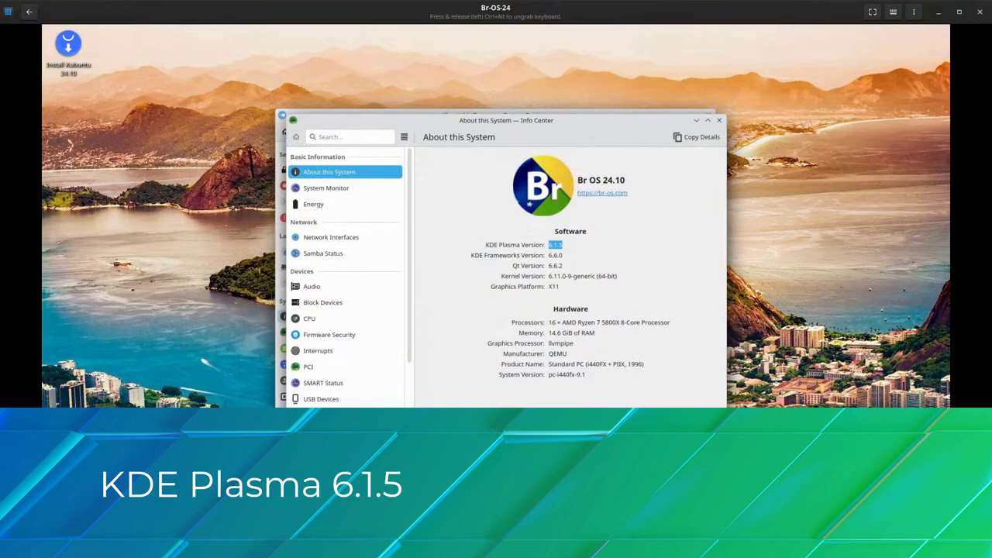
- Highlight the Qt version in the Info Center's system details
{"action": "double_click", "coordinate": [555, 265]}
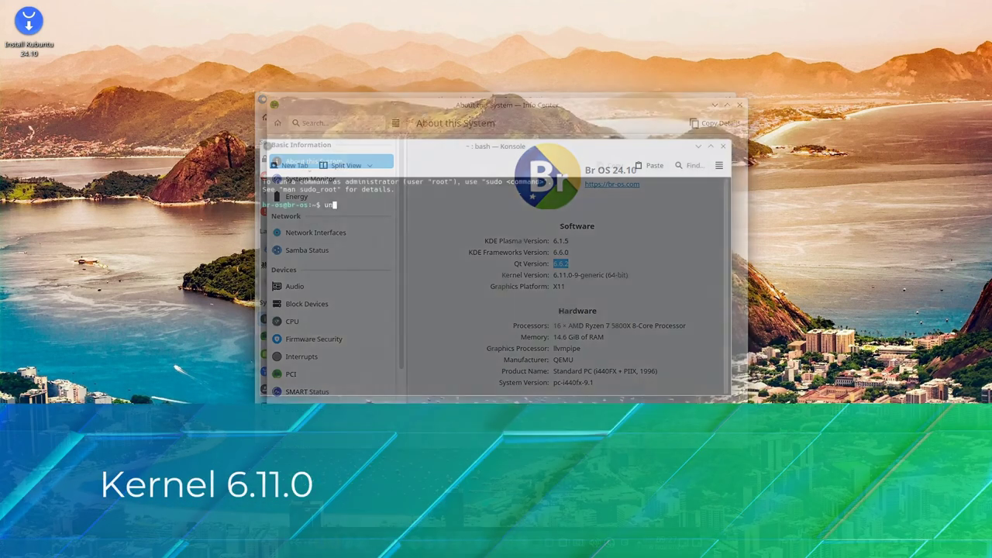
- Print the kernel details in Konsole with uname -a and uname -r, and highlight the kernel release line
{"action": "type", "text": "e -a"}
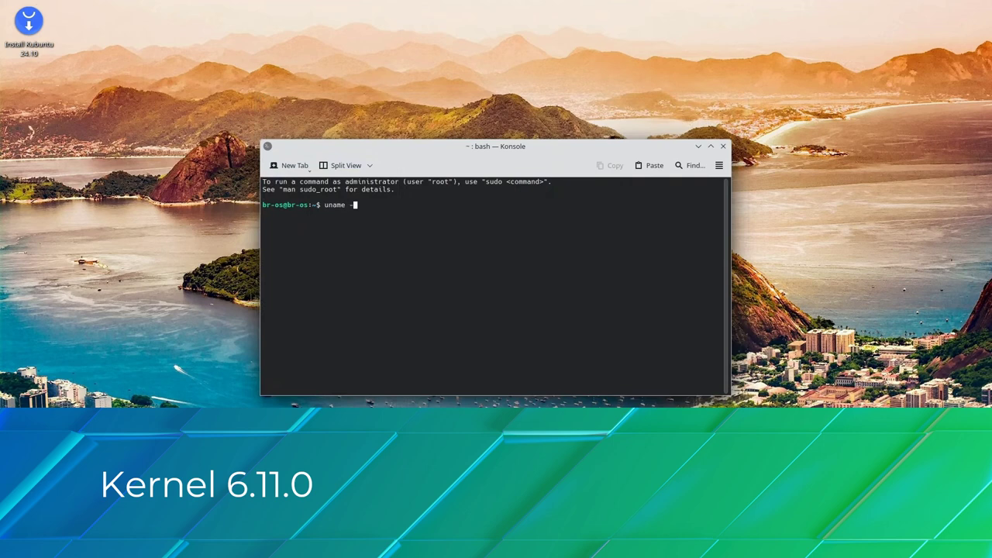
{"action": "key", "text": "Return"}
{"action": "type", "text": "uname -r"}
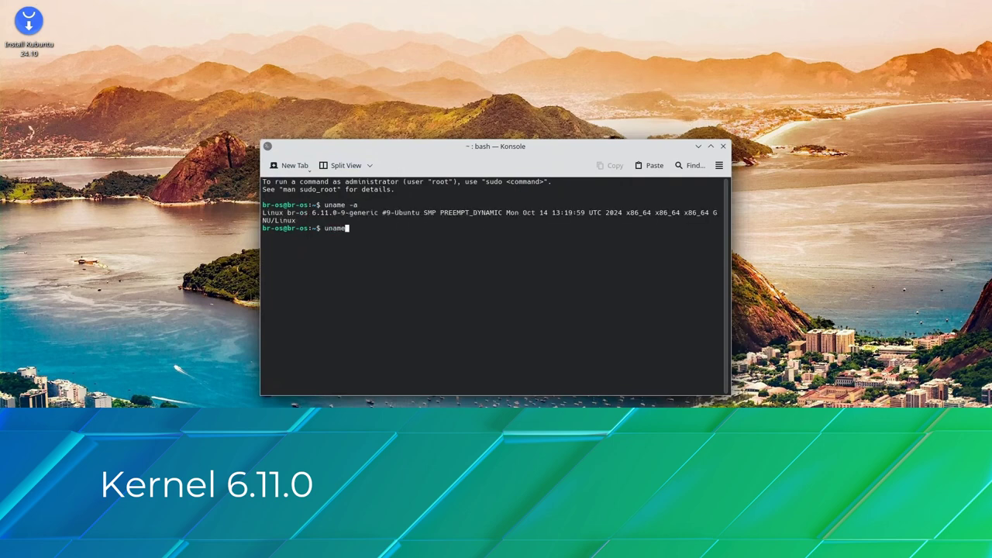
{"action": "key", "text": "Return"}
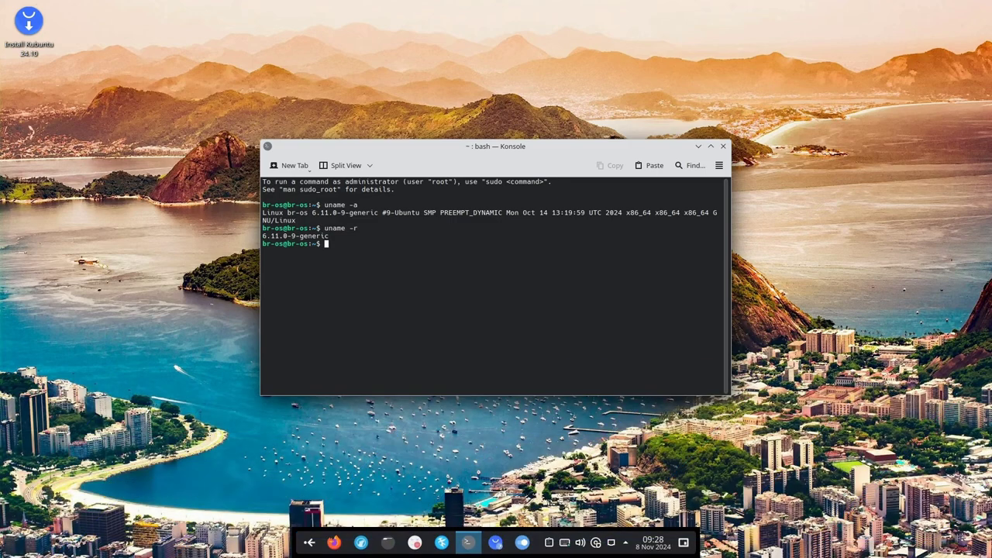
{"action": "left_click_drag", "start_coordinate": [718, 235], "coordinate": [329, 236]}
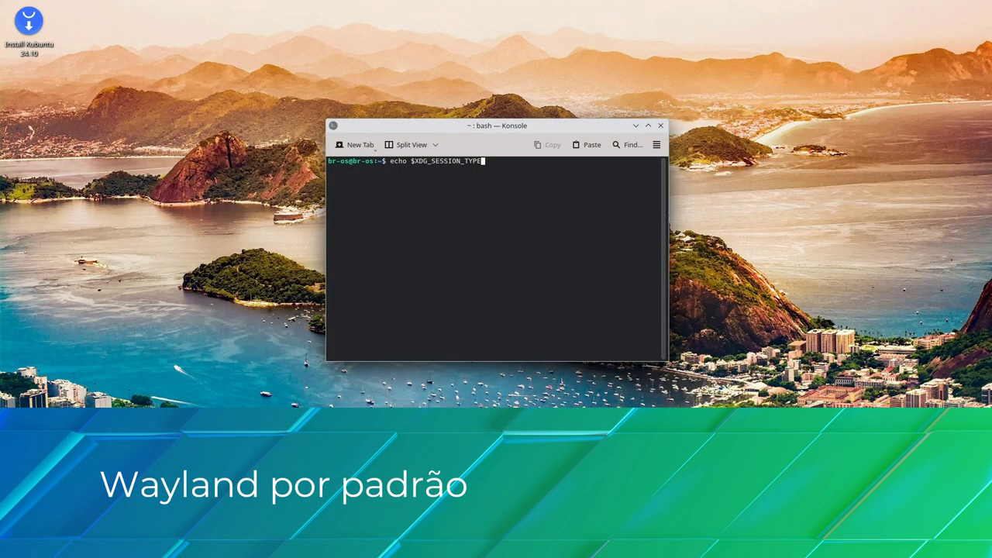
- Print the session type in the terminal with echo $XDG_SESSION_TYPE
{"action": "key", "text": "Return"}
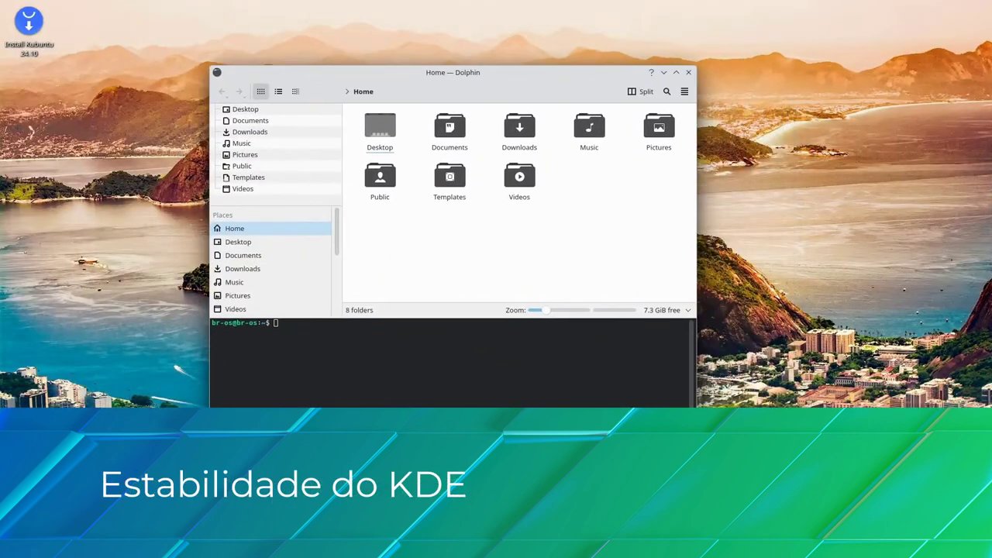
- Look through Dolphin's application menu and its additional actions
{"action": "key", "text": "alt+f"}
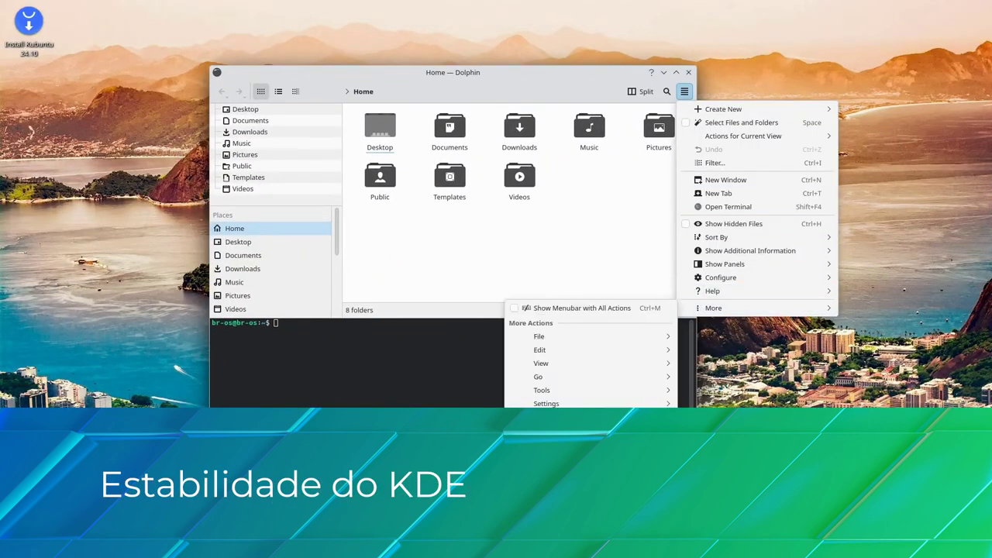
{"action": "mouse_move", "coordinate": [743, 291]}
{"action": "key", "text": "Return"}
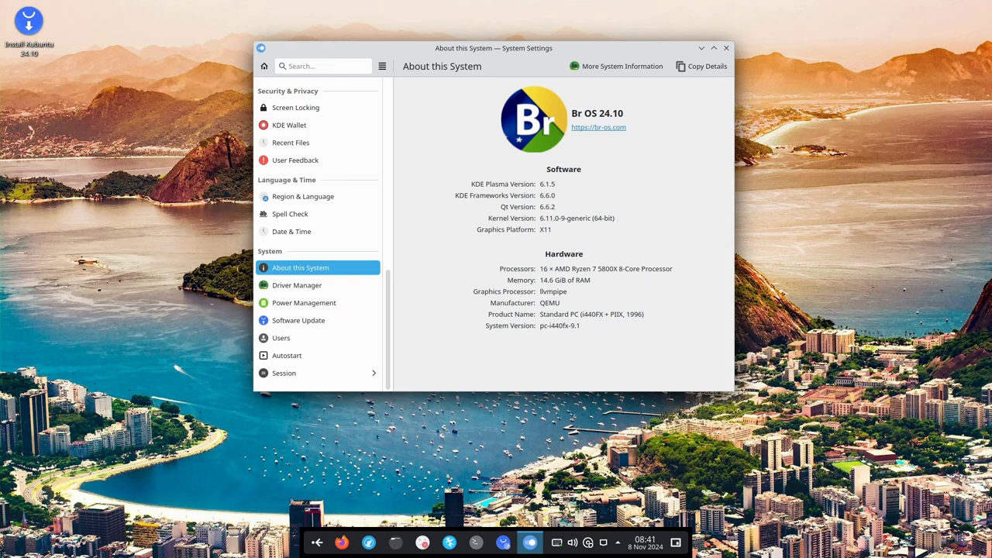
- Close the About this System window and open Dolphin at the home folder, showing its main menu
{"action": "left_click", "coordinate": [726, 48]}
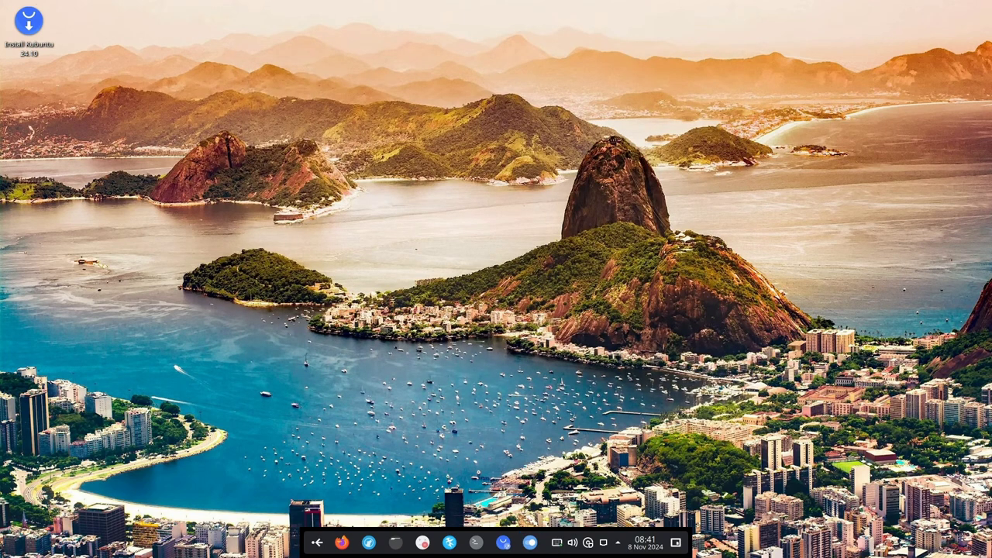
{"action": "left_click", "coordinate": [395, 542]}
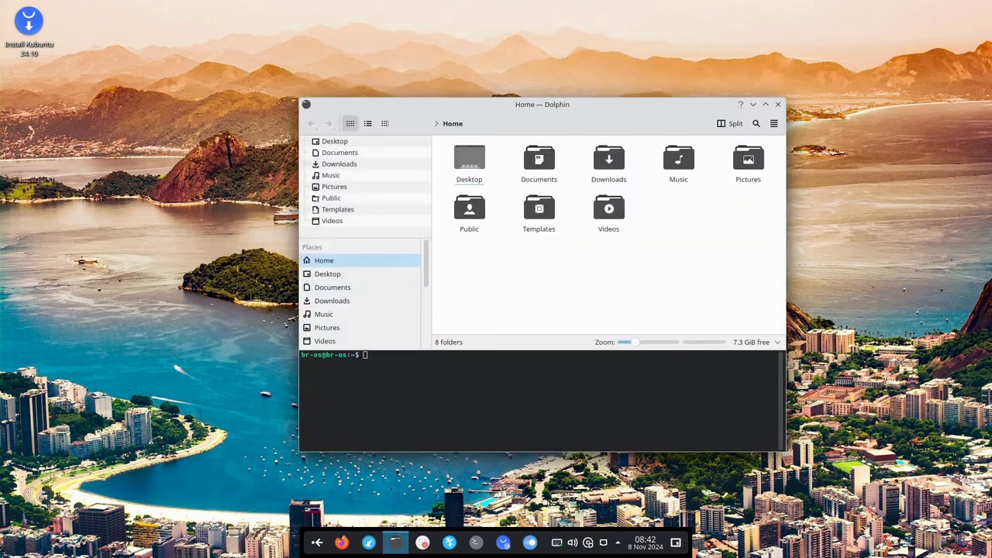
{"action": "left_click", "coordinate": [684, 92]}
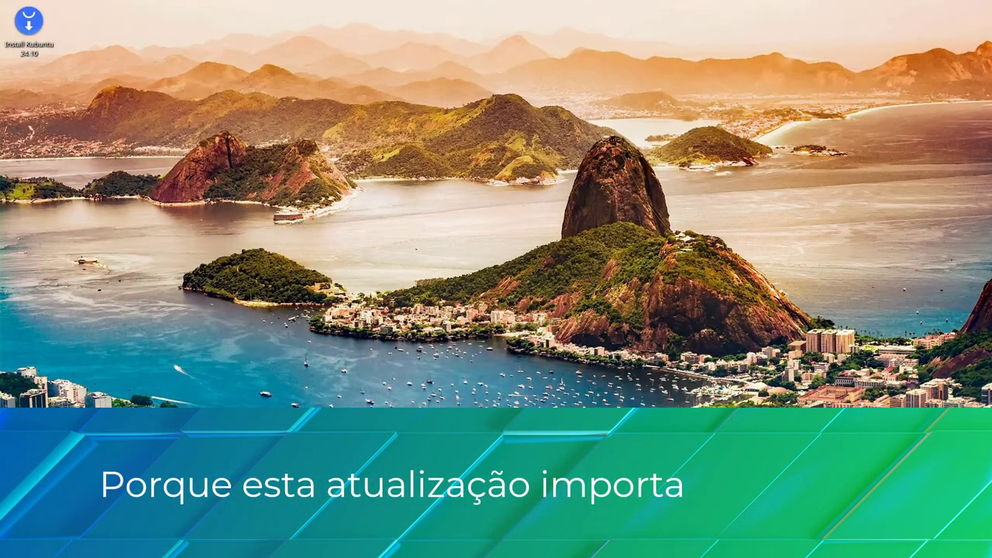
- Look through the preinstalled programs in the application launcher's Graphics category, from Blender to Skanpage
{"action": "key", "text": "super"}
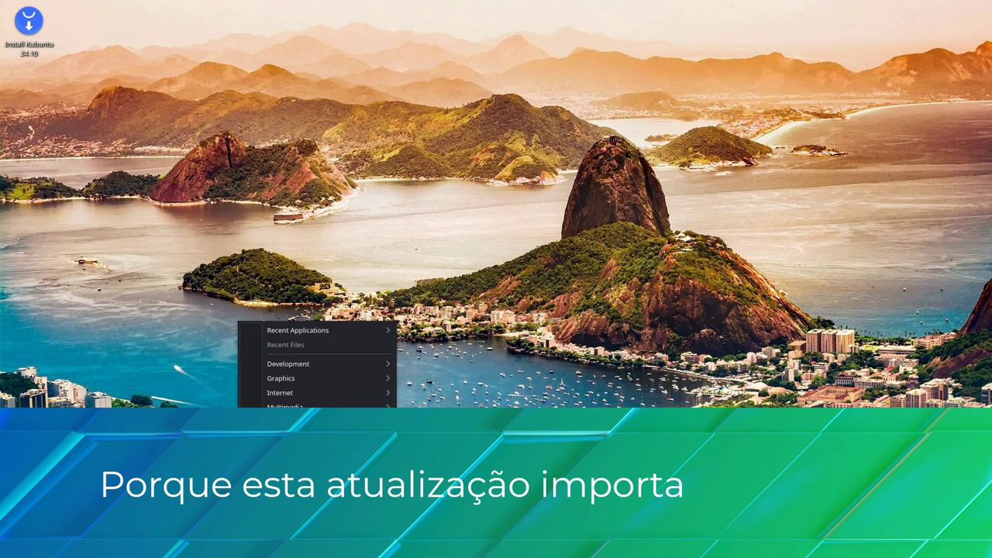
{"action": "key", "text": "Down"}
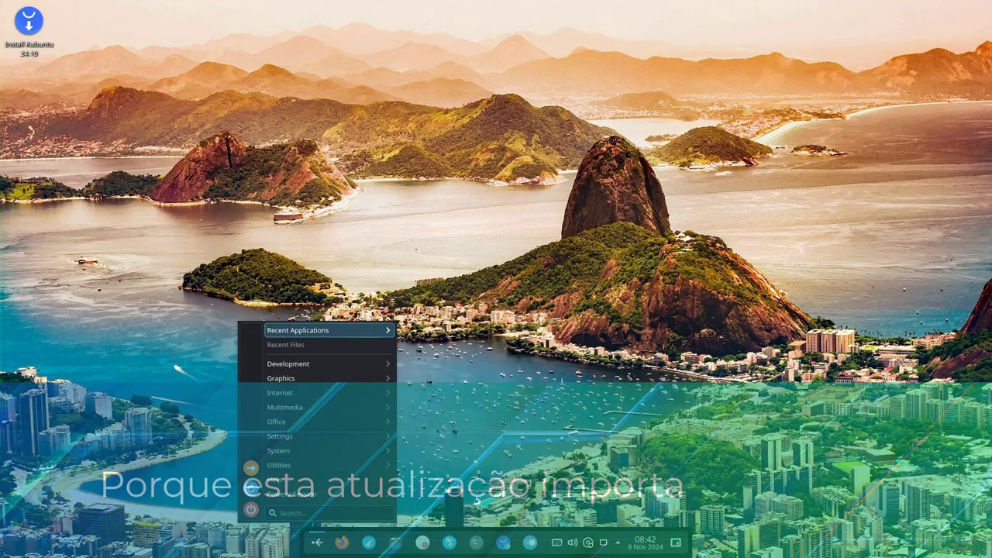
{"action": "key", "text": "Down"}
{"action": "key", "text": "Down"}
{"action": "key", "text": "Down"}
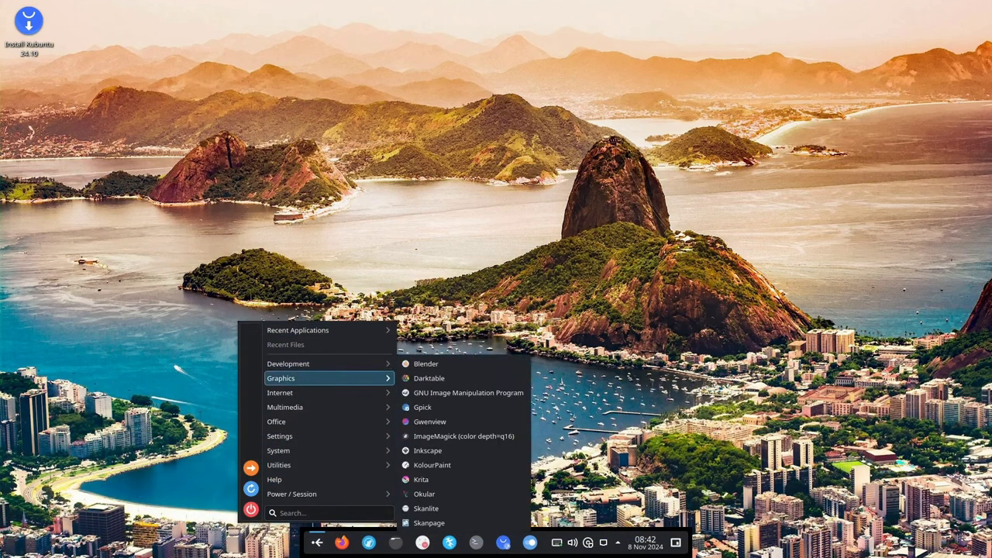
{"action": "key", "text": "Right"}
{"action": "key", "text": "Down"}
{"action": "key", "text": "Down"}
{"action": "key", "text": "Down"}
{"action": "key", "text": "Down"}
{"action": "key", "text": "Down"}
{"action": "key", "text": "Down"}
{"action": "key", "text": "Down"}
{"action": "key", "text": "Down"}
{"action": "key", "text": "Down"}
{"action": "key", "text": "Down"}
{"action": "key", "text": "Down"}
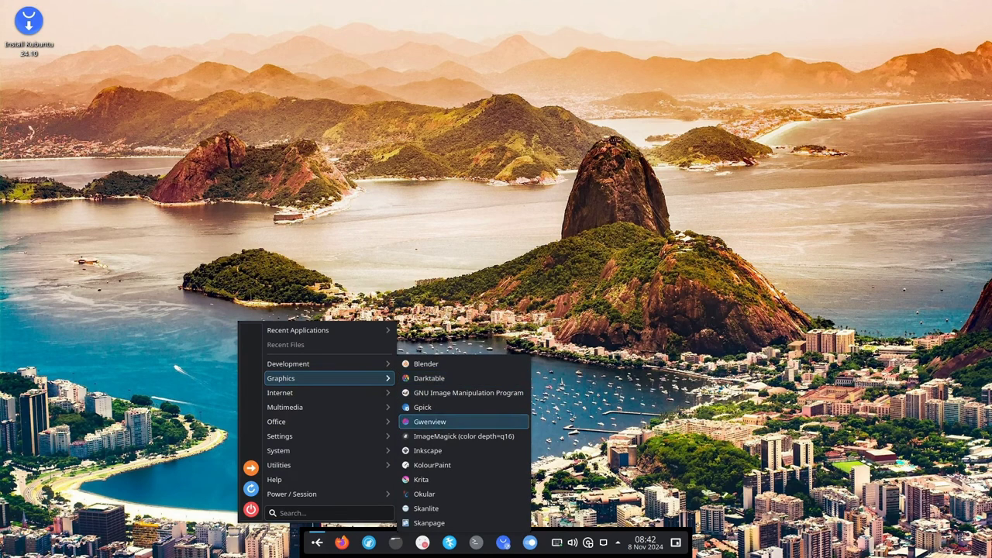
{"action": "key", "text": "Up"}
{"action": "key", "text": "Up"}
{"action": "key", "text": "Up"}
{"action": "key", "text": "Up"}
{"action": "key", "text": "Up"}
{"action": "key", "text": "Up"}
{"action": "key", "text": "Up"}
{"action": "key", "text": "Up"}
{"action": "key", "text": "Up"}
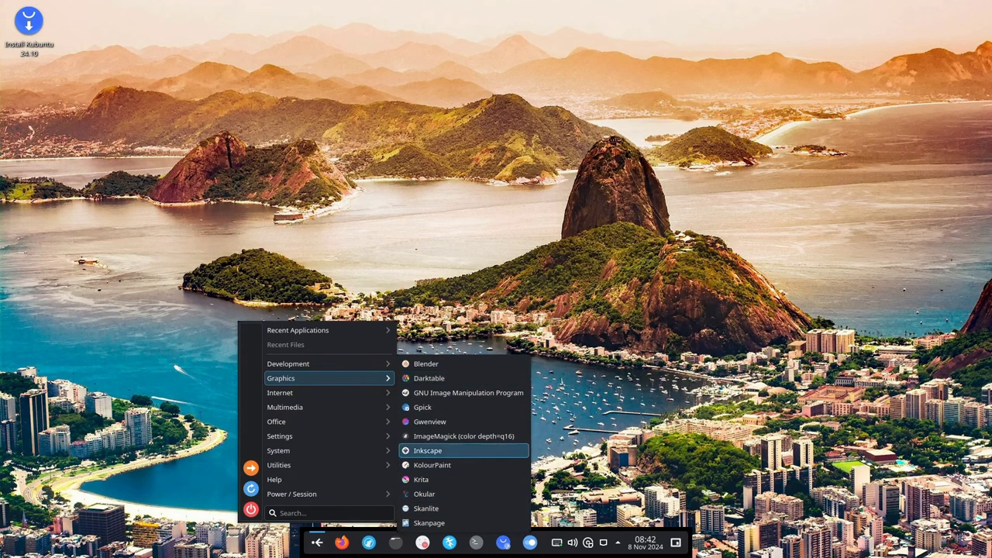
{"action": "key", "text": "Up"}
{"action": "key", "text": "Up"}
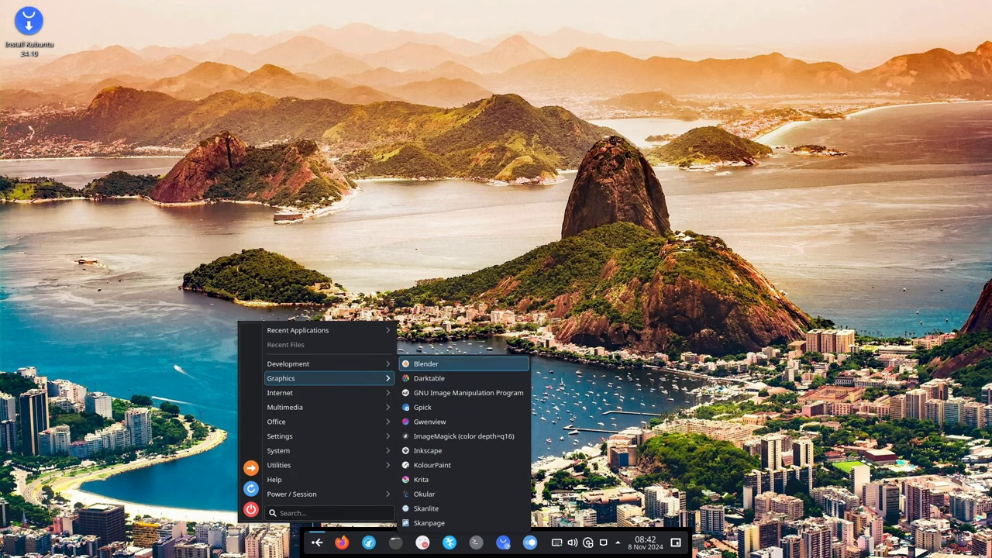
- View the programs listed in the launcher's Internet, Multimedia and Office categories
{"action": "key", "text": "Left"}
{"action": "key", "text": "Down"}
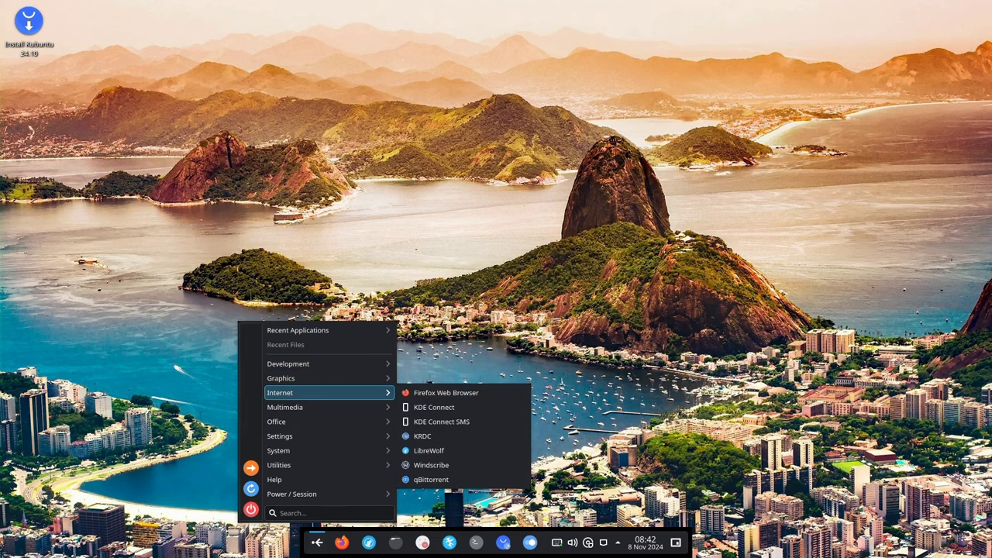
{"action": "key", "text": "Down"}
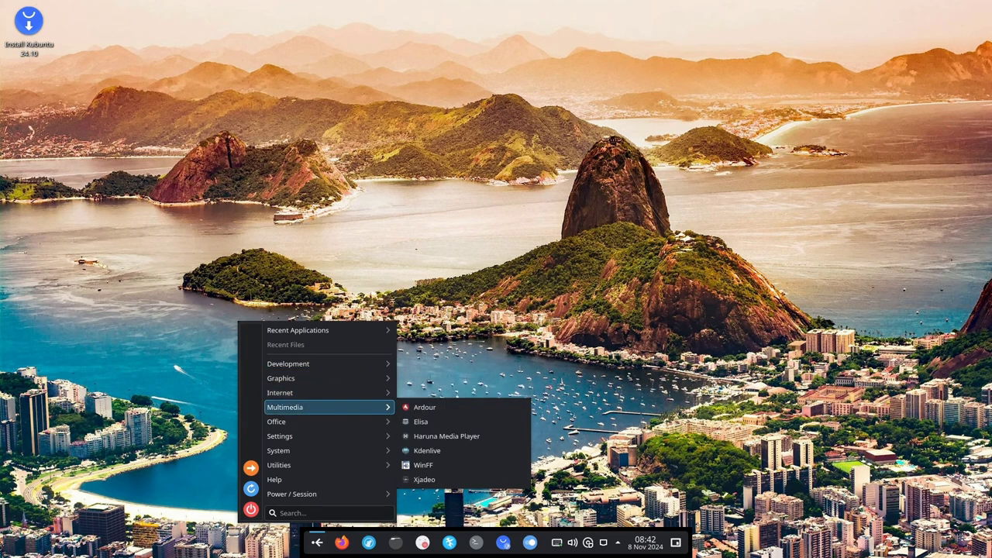
{"action": "key", "text": "Down"}
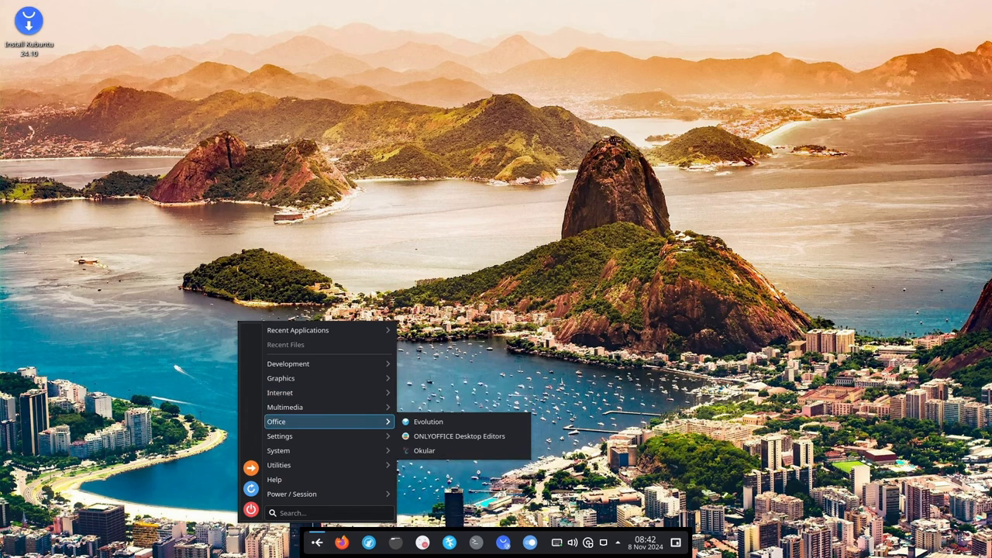
- Launch Wacom Tablet finder from the launcher's Settings category to view its detection window, and close it
{"action": "key", "text": "Down"}
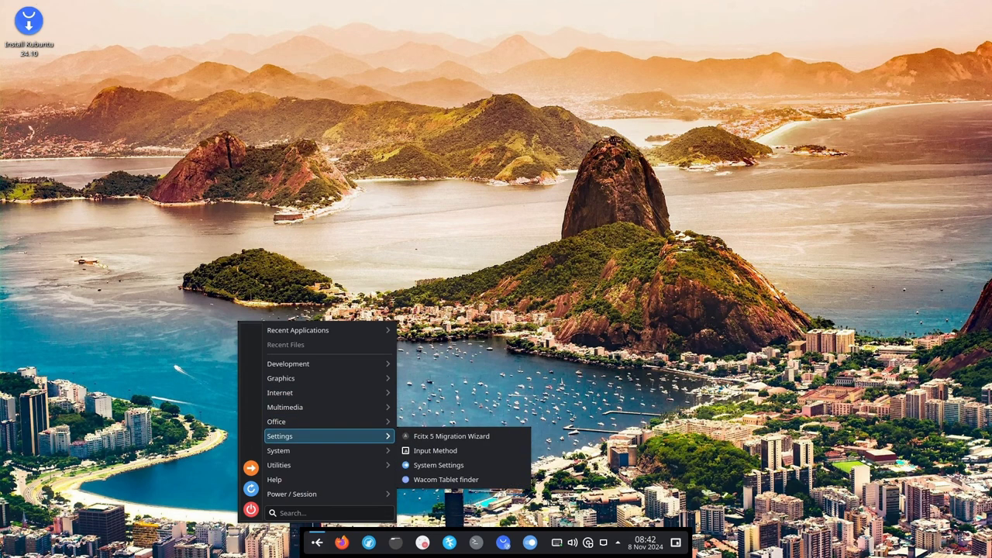
{"action": "key", "text": "Down"}
{"action": "key", "text": "Up"}
{"action": "key", "text": "Right"}
{"action": "key", "text": "Down"}
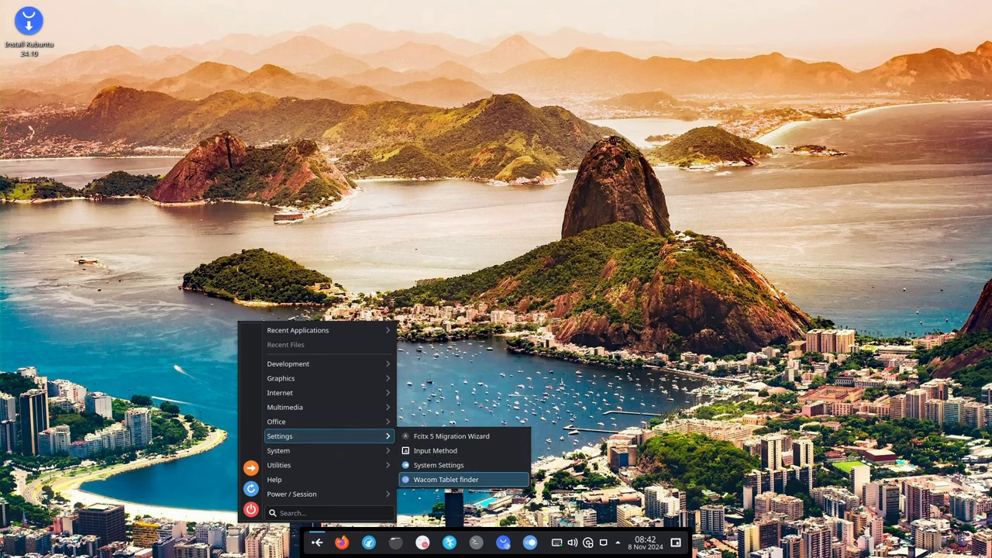
{"action": "key", "text": "Return"}
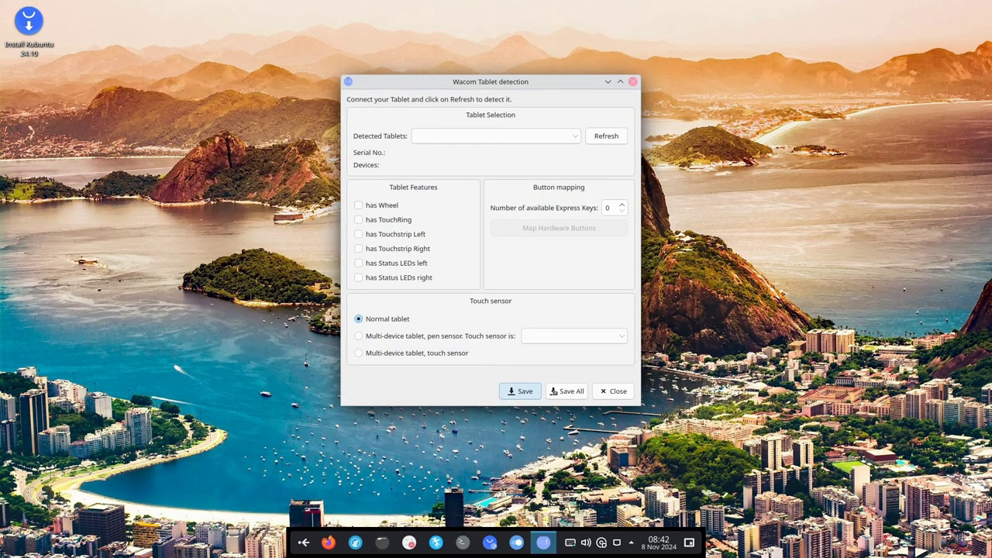
{"action": "left_click", "coordinate": [632, 81]}
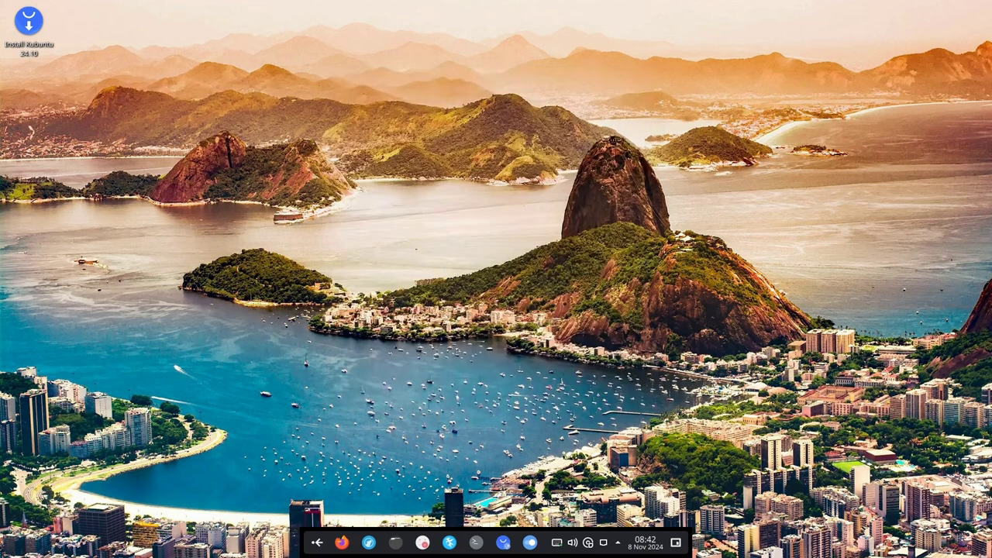
- Open System Settings and show the Wallpaper page under Appearance & Style
{"action": "left_click", "coordinate": [530, 541]}
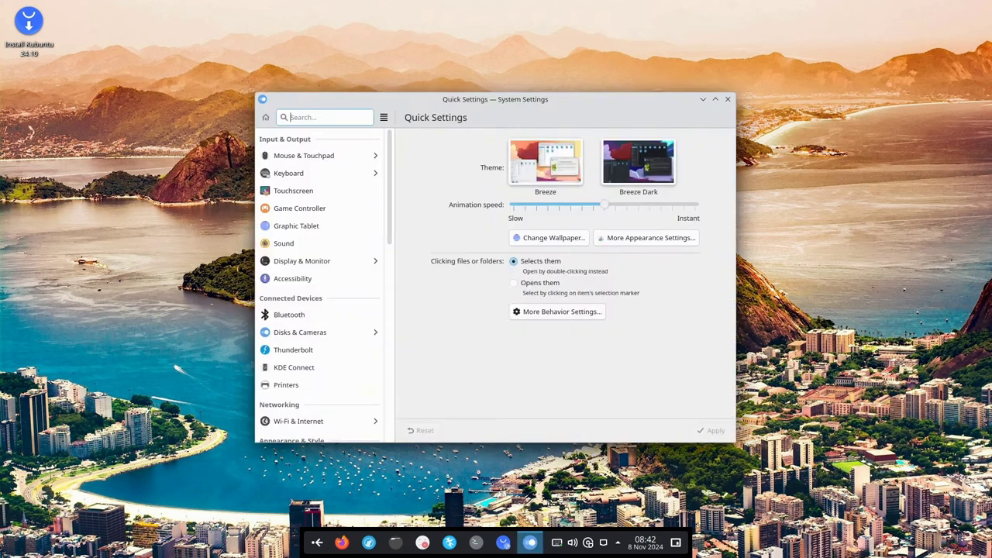
{"action": "scroll", "coordinate": [317, 288], "scroll_direction": "down", "scroll_amount": 4}
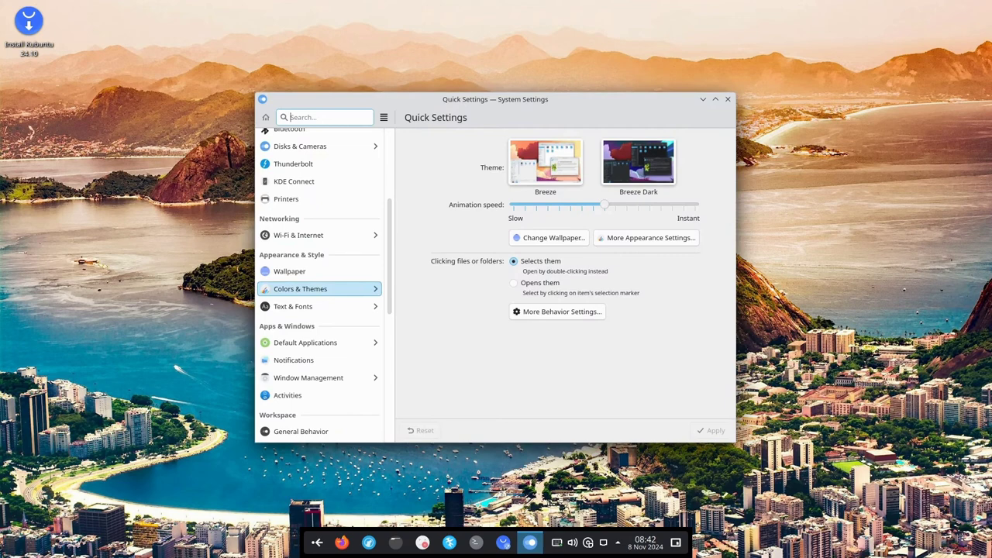
{"action": "scroll", "coordinate": [318, 298], "scroll_direction": "up", "scroll_amount": 1}
{"action": "left_click", "coordinate": [318, 302]}
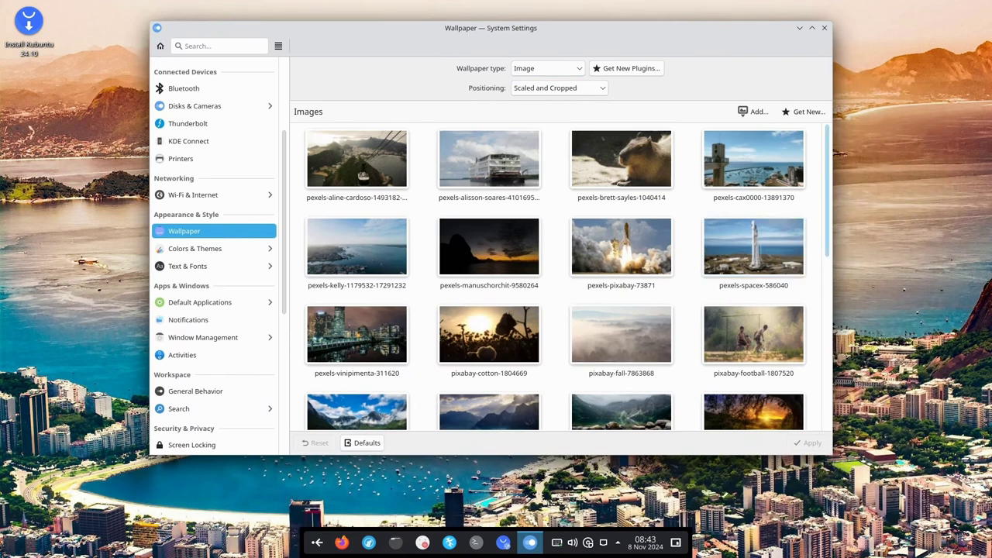
- Look through the whole collection of preinstalled wallpaper images and return to its beginning
{"action": "scroll", "coordinate": [556, 277], "scroll_direction": "down", "scroll_amount": 2}
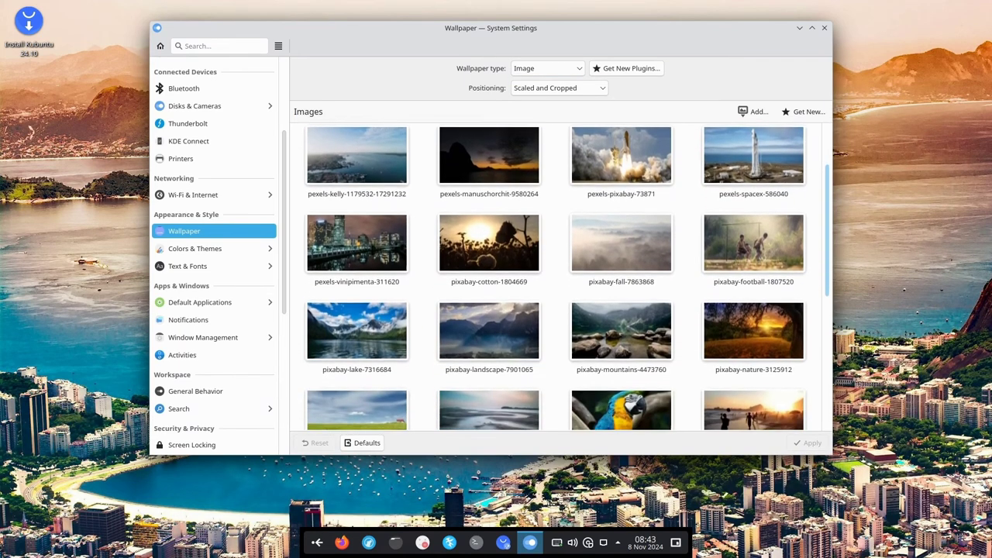
{"action": "scroll", "coordinate": [555, 277], "scroll_direction": "down", "scroll_amount": 3}
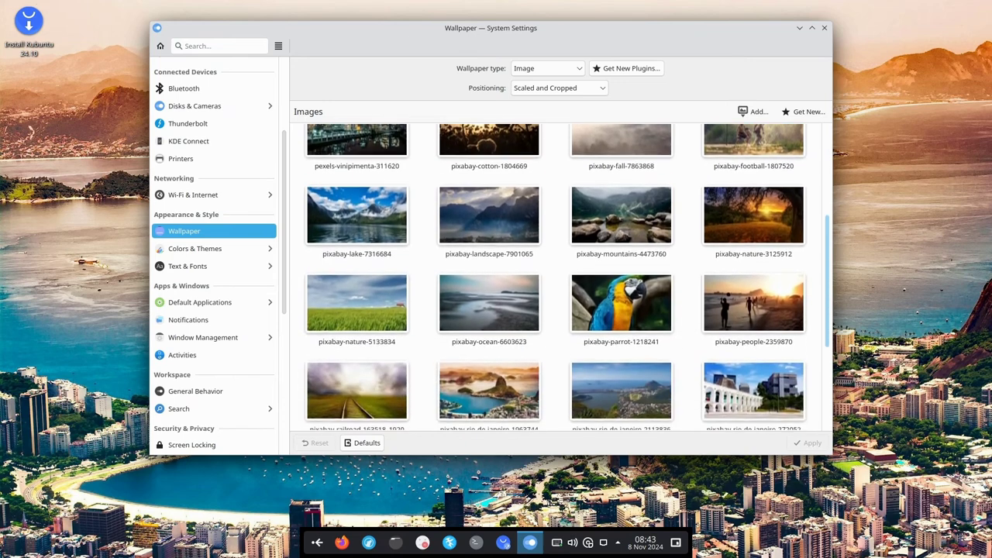
{"action": "scroll", "coordinate": [555, 277], "scroll_direction": "down", "scroll_amount": 3}
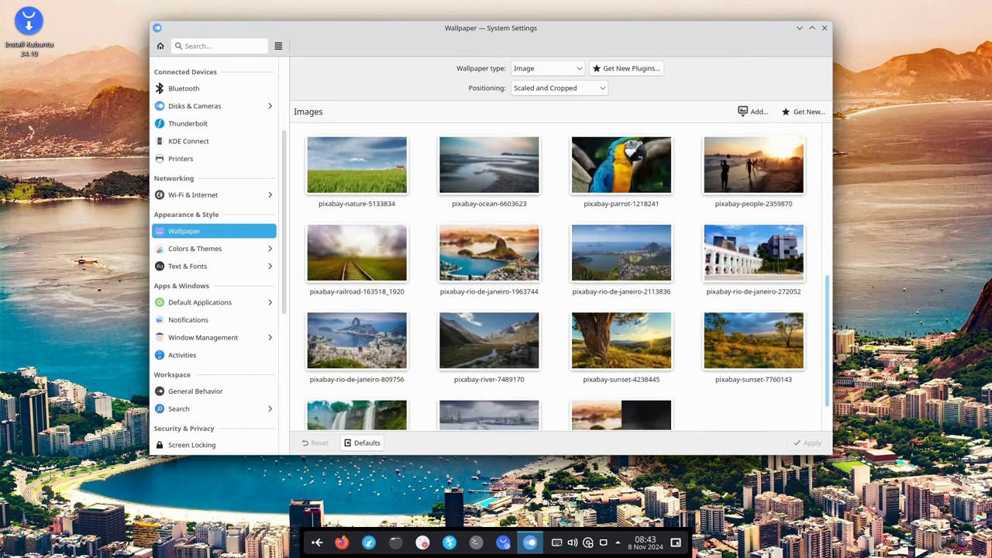
{"action": "scroll", "coordinate": [555, 277], "scroll_direction": "down", "scroll_amount": 2}
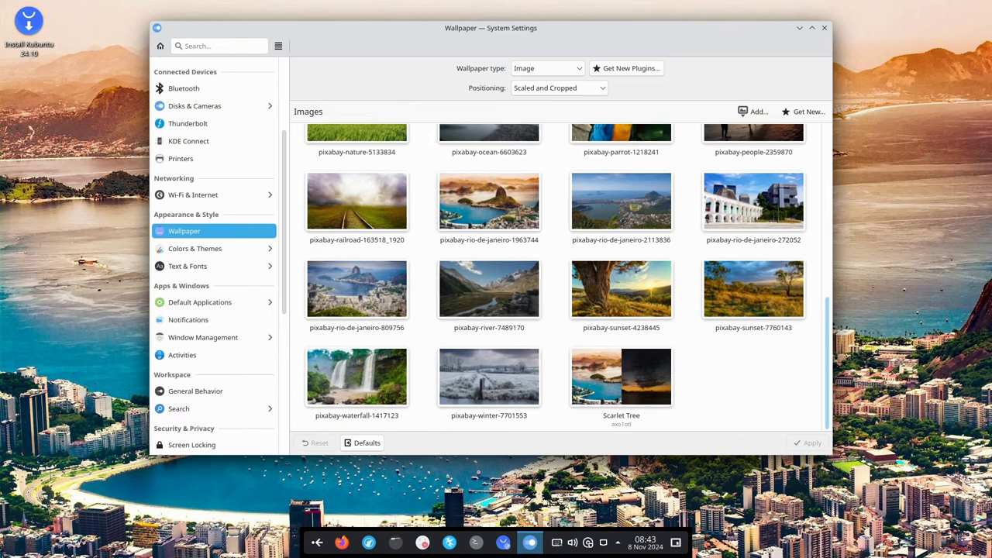
{"action": "scroll", "coordinate": [555, 275], "scroll_direction": "up", "scroll_amount": 4}
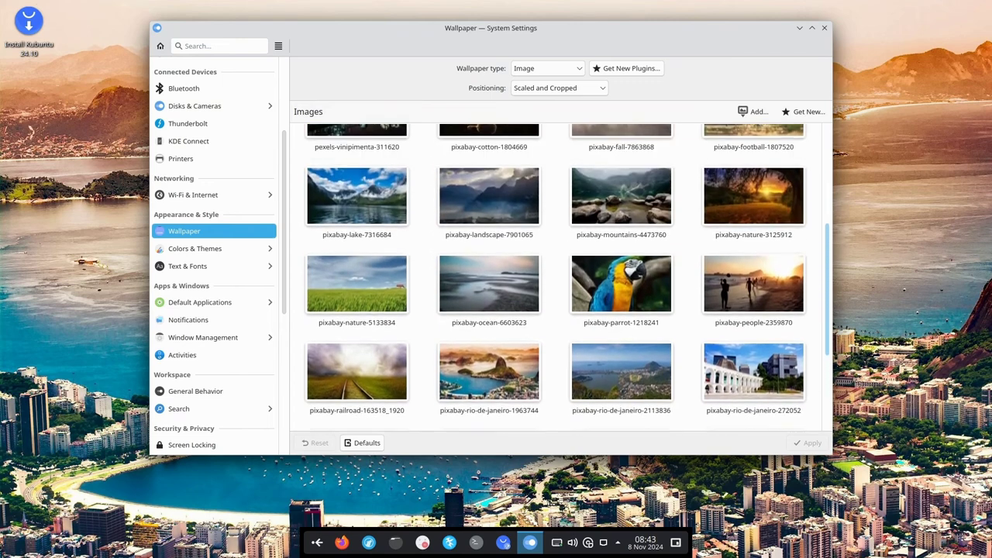
{"action": "scroll", "coordinate": [555, 275], "scroll_direction": "up", "scroll_amount": 5}
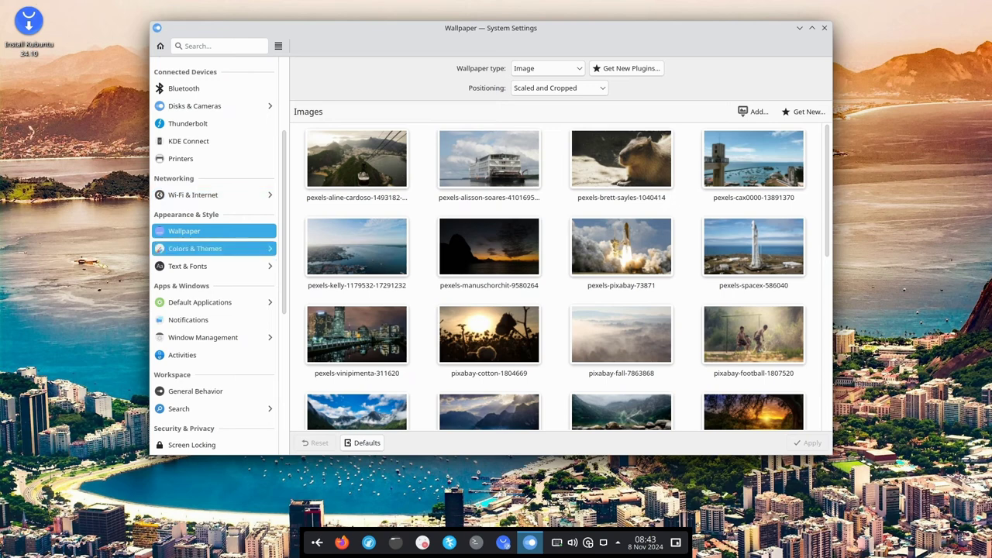
- Apply the Breeze Dark global theme from the Colors & Themes settings
{"action": "left_click", "coordinate": [202, 248]}
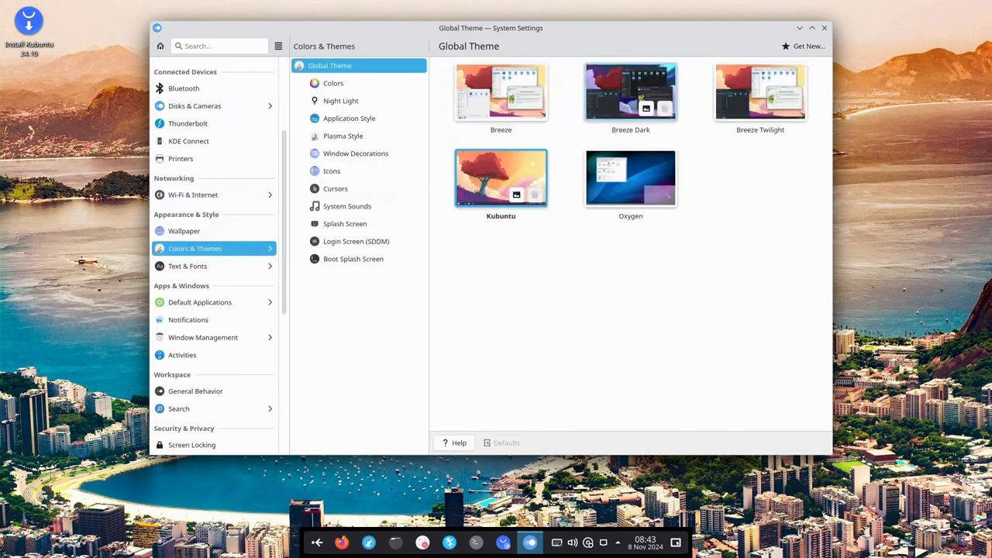
{"action": "left_click", "coordinate": [630, 92]}
{"action": "left_click", "coordinate": [700, 282]}
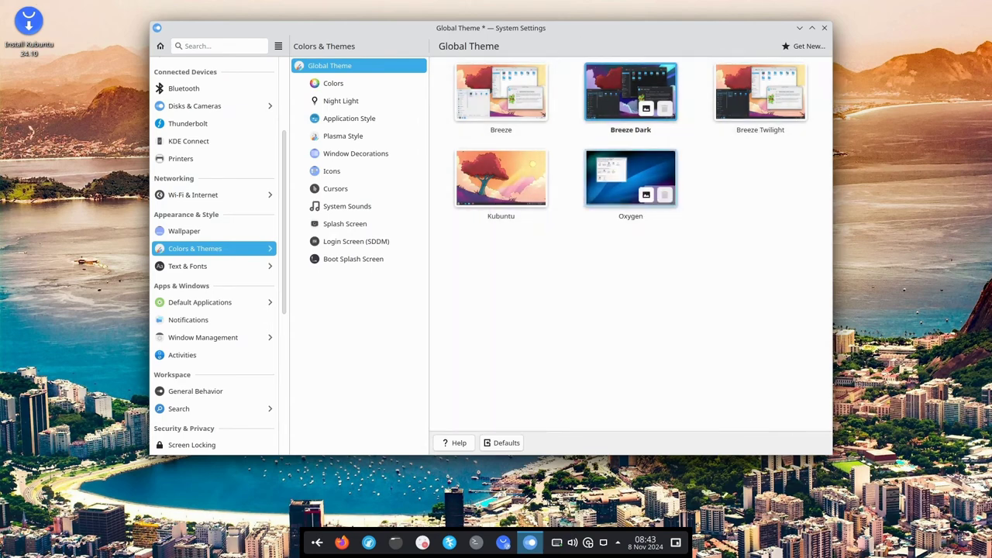
- Choose the Oxygen global theme and bring up its apply options
{"action": "left_click", "coordinate": [630, 177]}
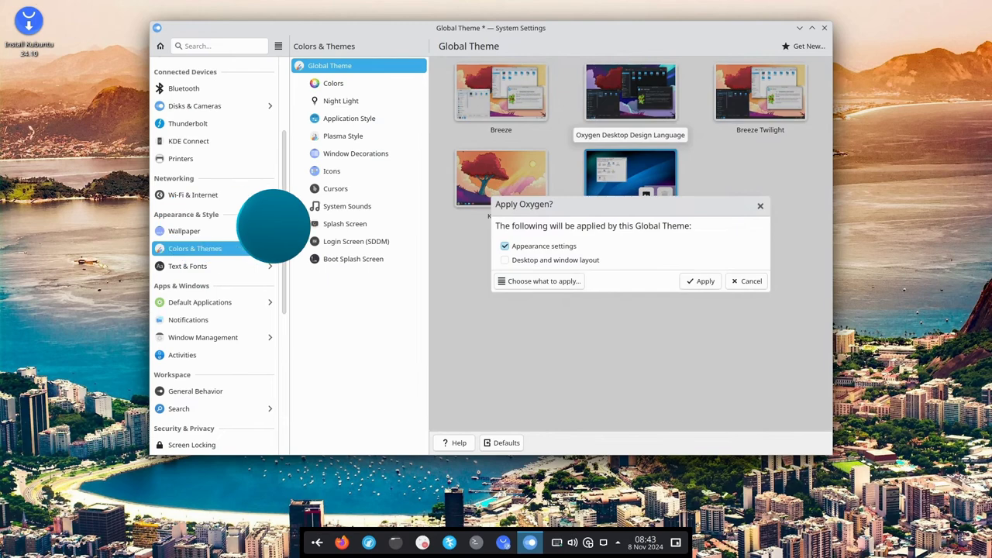